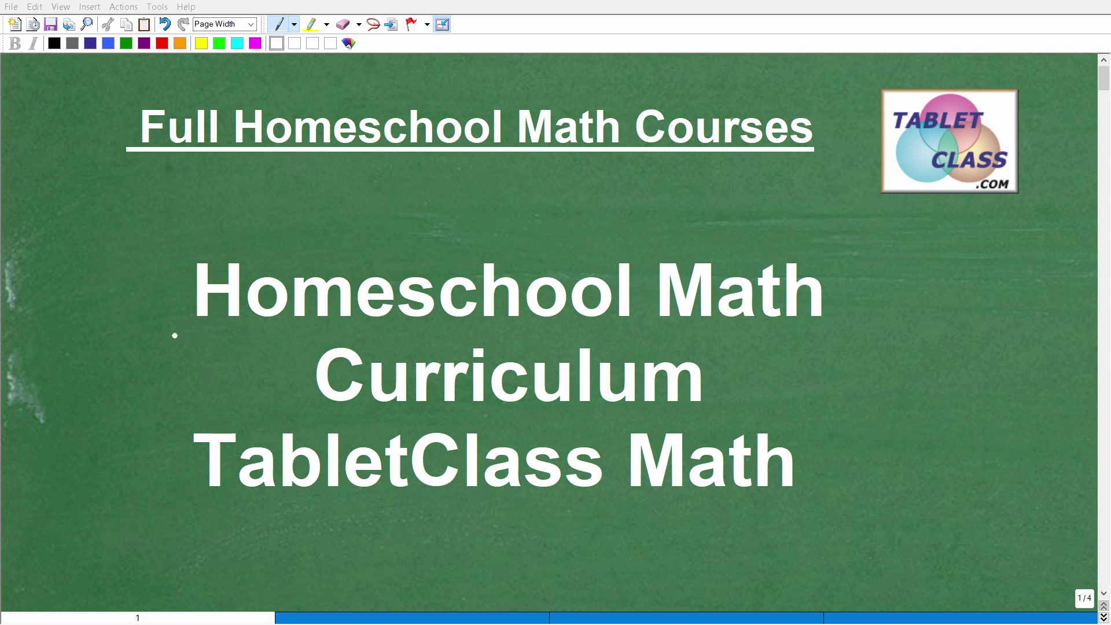
Underline Homeschool Math, Curriculum and TabletClass Math, and draw a checkmark under the TabletClass logo.
drag(189, 330, 838, 323)
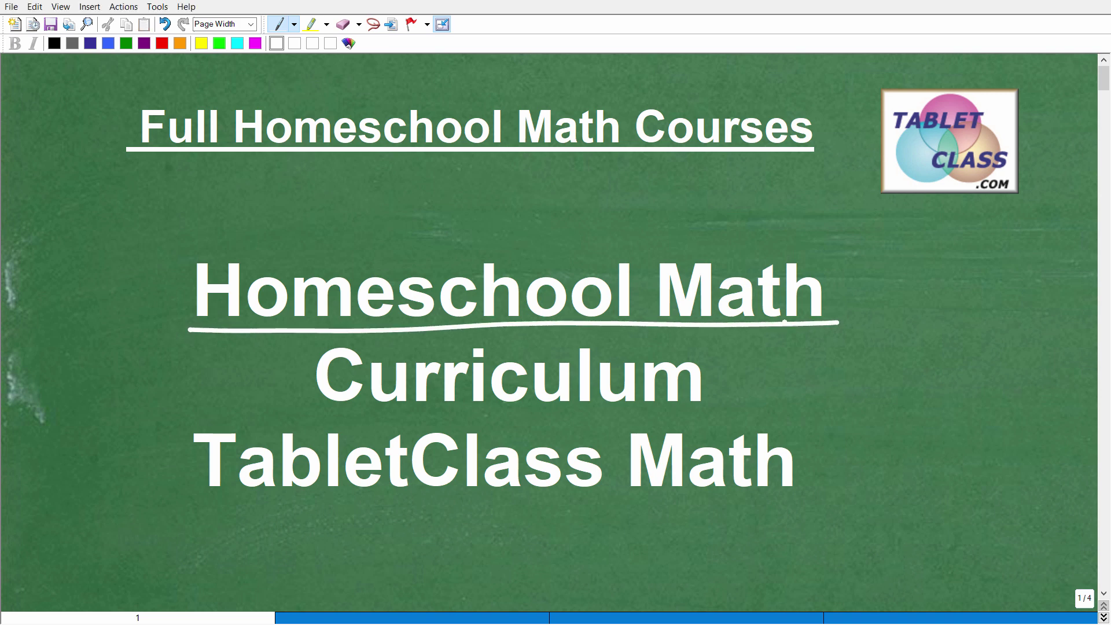
drag(296, 413, 721, 412)
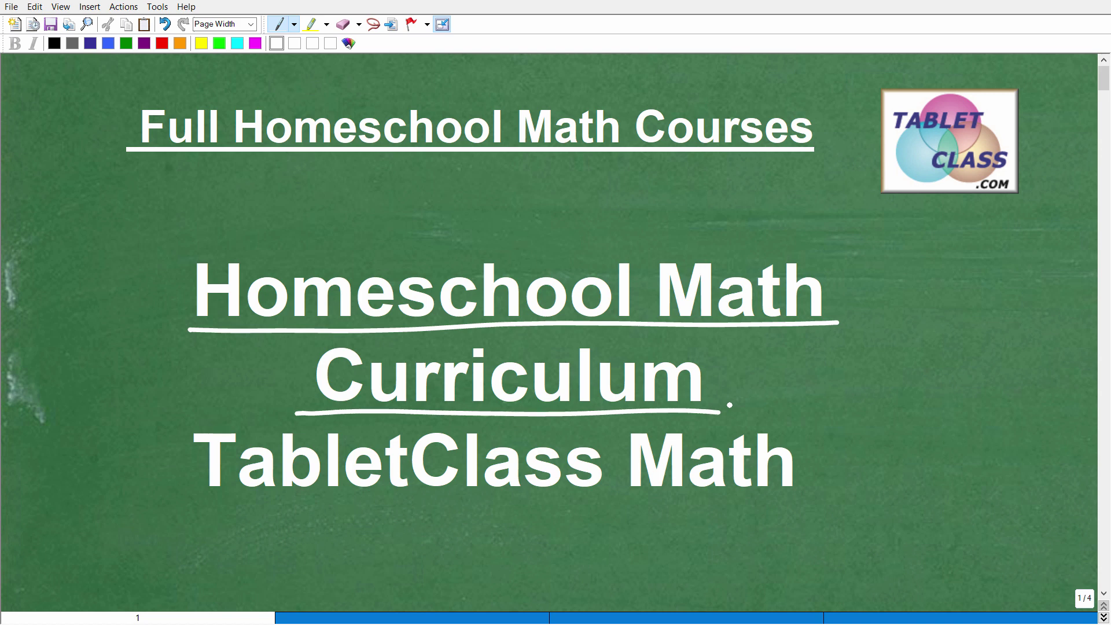
drag(196, 511, 809, 514)
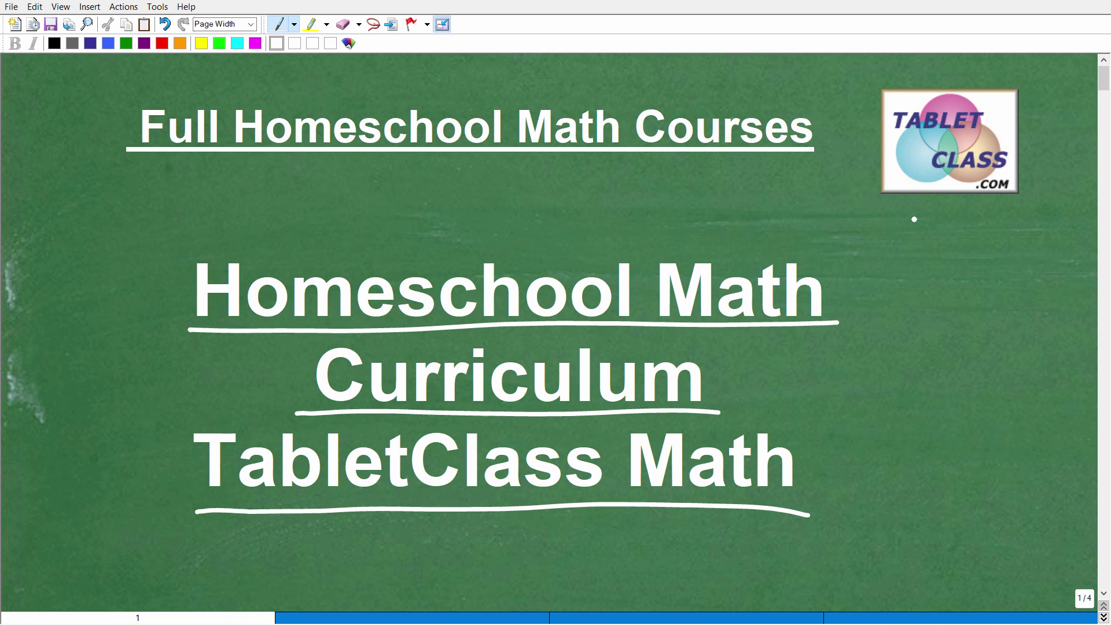
drag(919, 232, 972, 203)
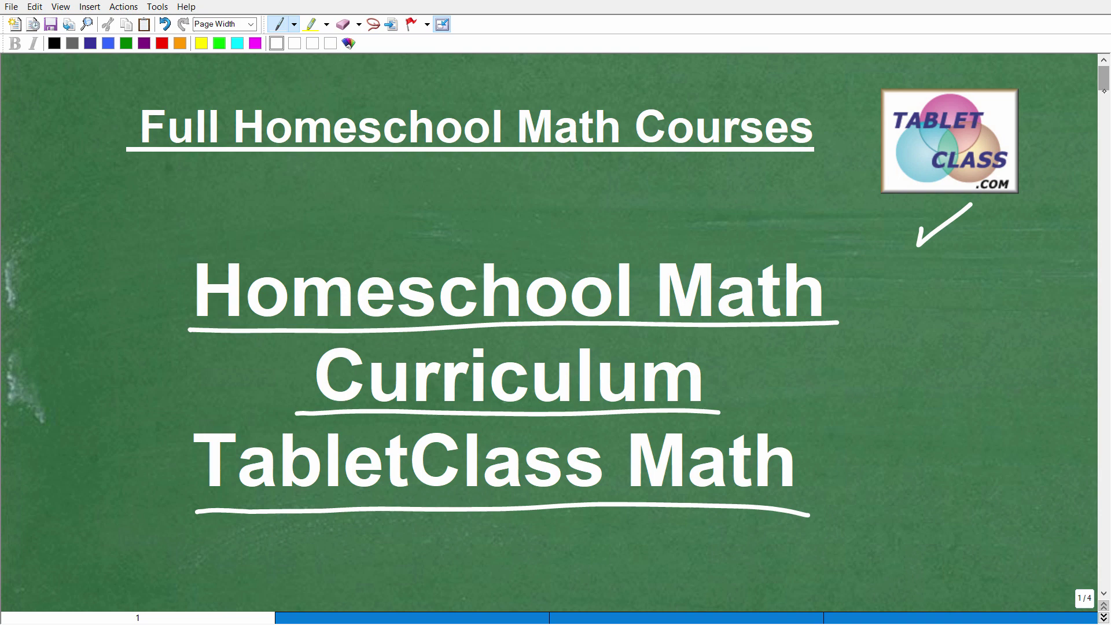
Draw an arrow up-right from the TC circle and handwrite Teacher at its tip.
scroll(1103, 81, down, 5)
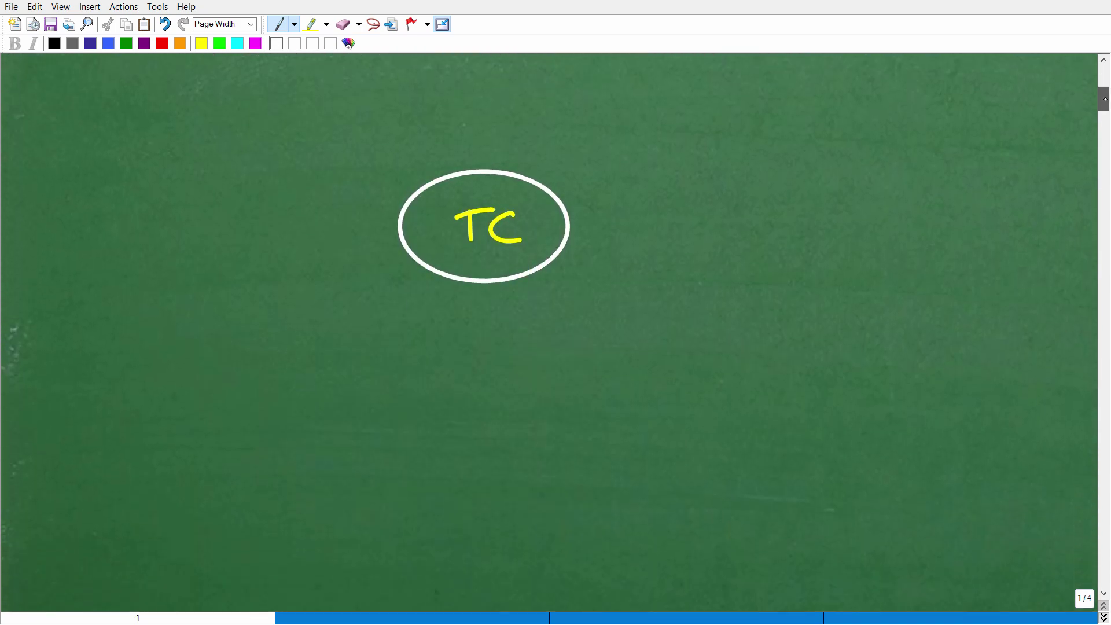
scroll(1104, 98, up, 1)
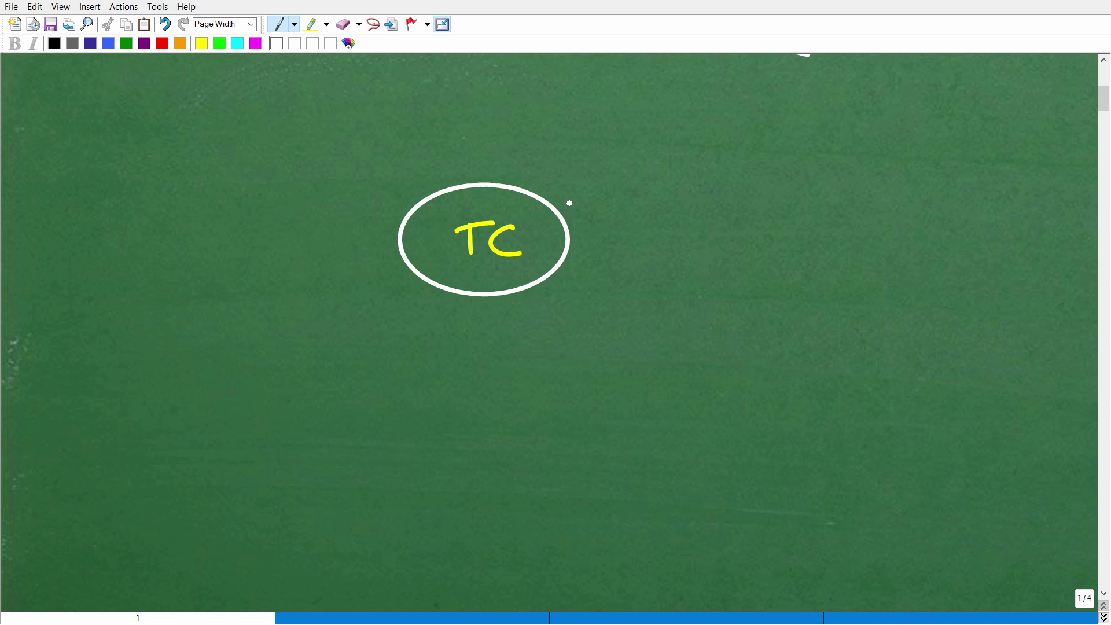
mouse_move(557, 208)
mouse_down()
mouse_move(713, 162)
mouse_move(705, 173)
mouse_up()
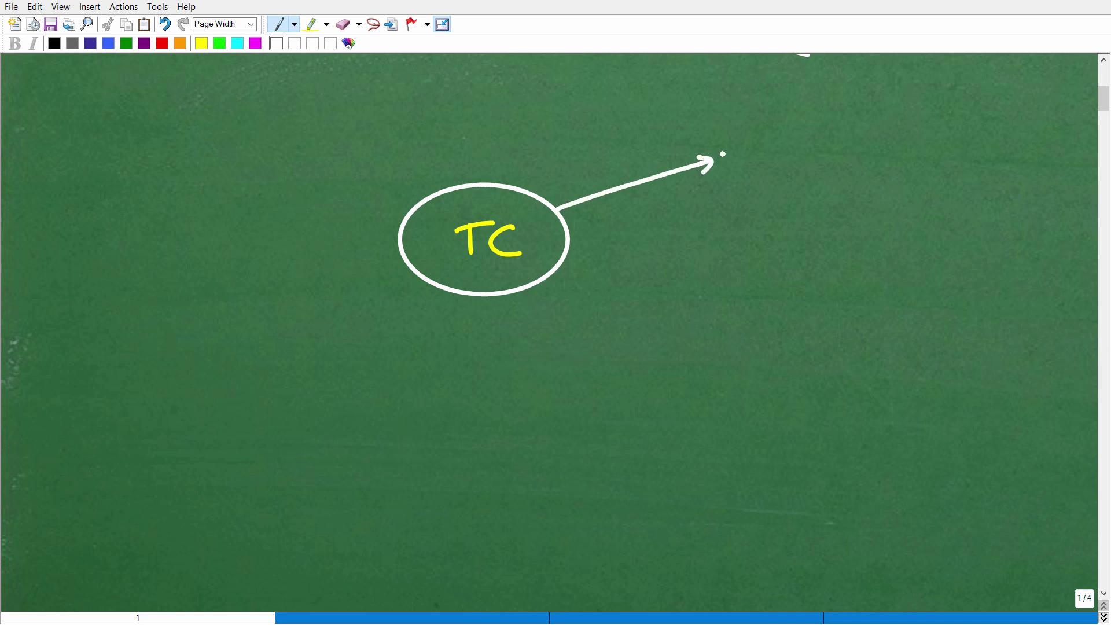
drag(754, 134, 758, 169)
drag(736, 142, 782, 126)
mouse_move(765, 157)
mouse_down()
mouse_move(769, 146)
mouse_move(786, 164)
mouse_up()
mouse_move(801, 148)
mouse_down()
mouse_move(791, 152)
mouse_move(829, 164)
mouse_up()
mouse_move(833, 132)
mouse_down()
mouse_move(833, 165)
mouse_move(849, 164)
mouse_up()
mouse_move(855, 155)
mouse_down()
mouse_move(862, 146)
mouse_move(869, 164)
mouse_up()
mouse_move(874, 146)
mouse_down()
mouse_move(879, 165)
mouse_move(897, 162)
mouse_move(721, 152)
mouse_move(921, 119)
mouse_move(897, 120)
mouse_up()
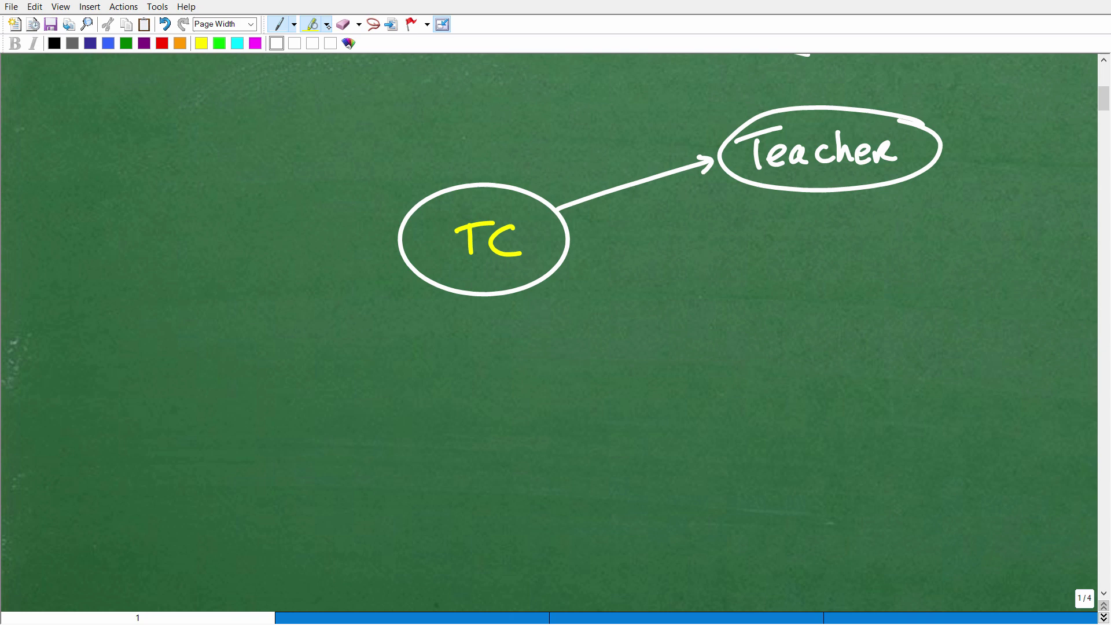
Fill the Teacher ellipse with yellow highlighter.
click(311, 23)
drag(738, 124, 897, 156)
drag(734, 176, 926, 125)
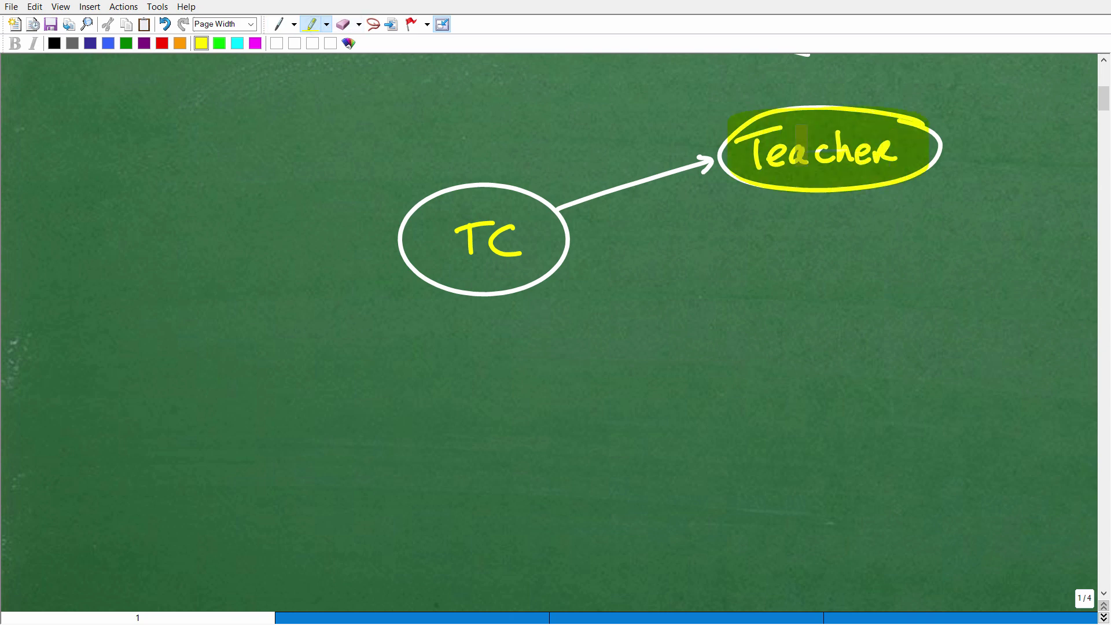
Draw two white underlines beneath Teacher, the second one shorter.
click(279, 23)
drag(761, 177, 899, 169)
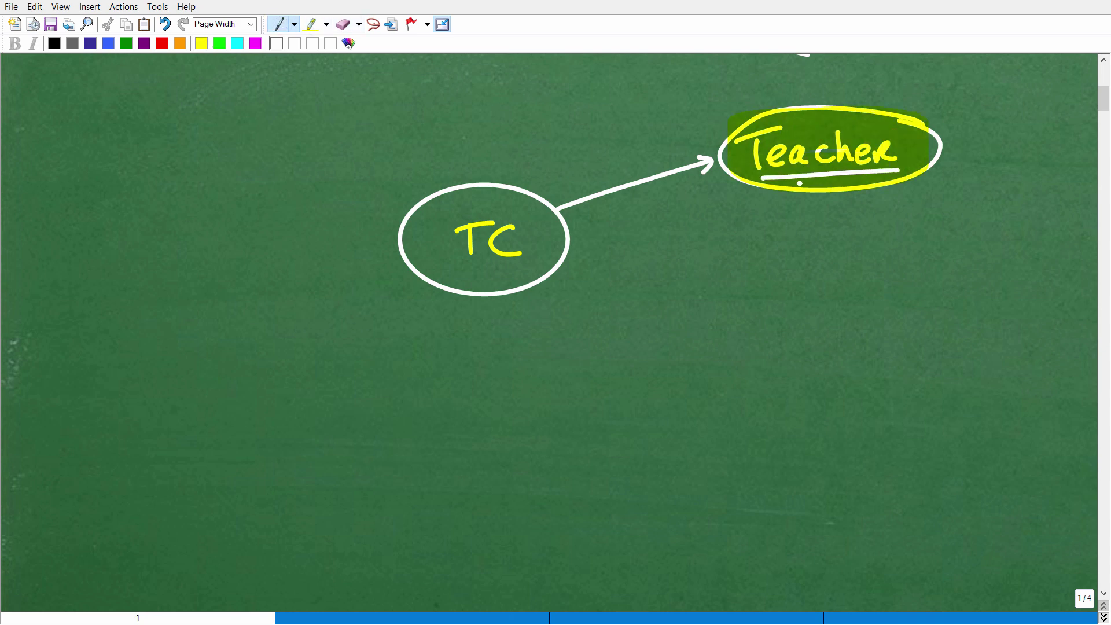
drag(797, 186, 878, 182)
Draw an arrow from TC to Courses, then two arrows below it to MS and HS.
mouse_move(561, 270)
mouse_down()
mouse_move(670, 310)
mouse_move(689, 335)
mouse_move(748, 341)
mouse_up()
mouse_move(767, 327)
mouse_down()
mouse_move(800, 334)
mouse_move(816, 320)
mouse_move(821, 337)
mouse_move(862, 337)
mouse_move(705, 330)
mouse_move(925, 315)
mouse_up()
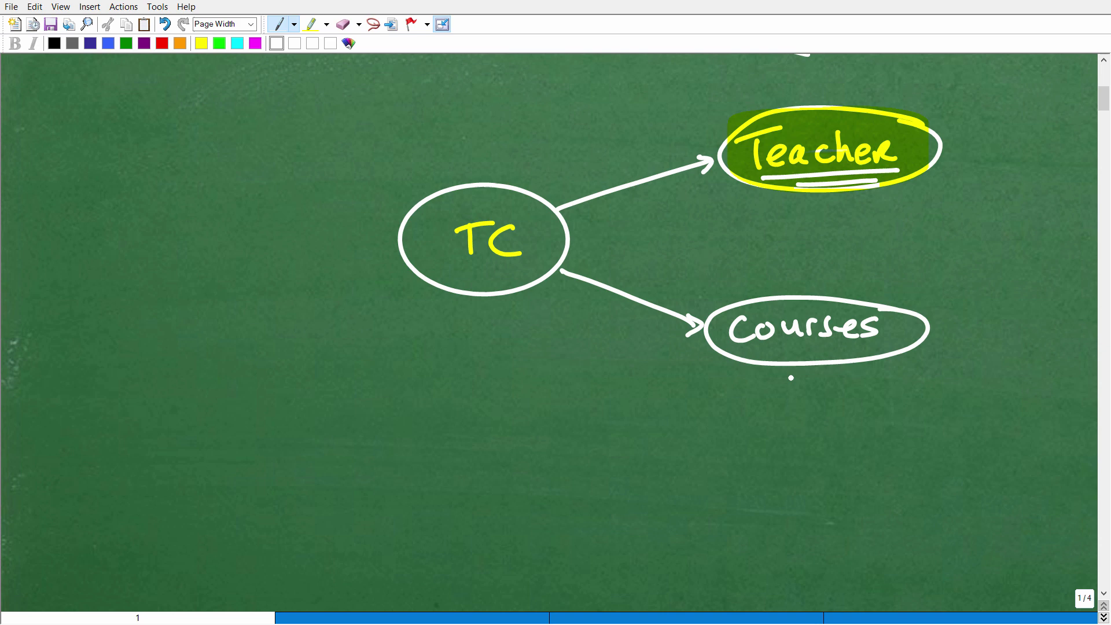
drag(787, 371, 752, 402)
drag(752, 389, 770, 398)
mouse_move(829, 366)
mouse_down()
mouse_move(875, 388)
mouse_move(851, 395)
mouse_up()
mouse_move(717, 427)
mouse_down()
mouse_move(719, 444)
mouse_move(750, 442)
mouse_up()
drag(855, 413, 859, 438)
mouse_move(875, 409)
mouse_down()
mouse_move(876, 438)
mouse_move(888, 421)
mouse_up()
drag(912, 410, 895, 434)
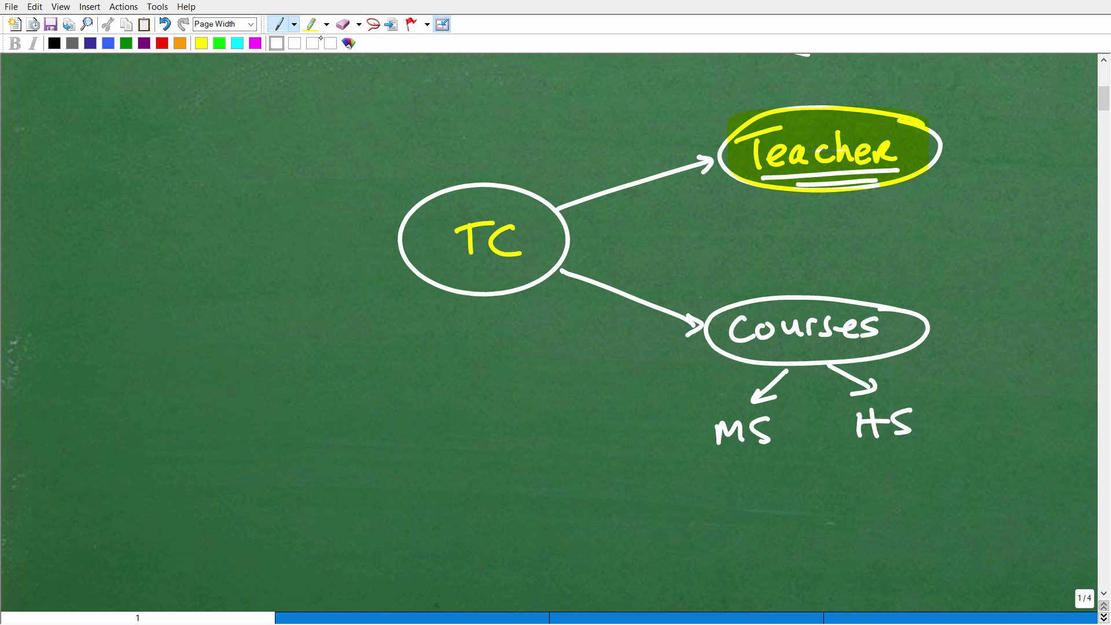
Highlight the Courses ellipse in yellow, undoing the stray dab above it.
click(311, 24)
mouse_move(851, 304)
mouse_down()
mouse_move(877, 342)
mouse_move(723, 341)
mouse_up()
drag(764, 356, 903, 306)
drag(800, 286, 800, 324)
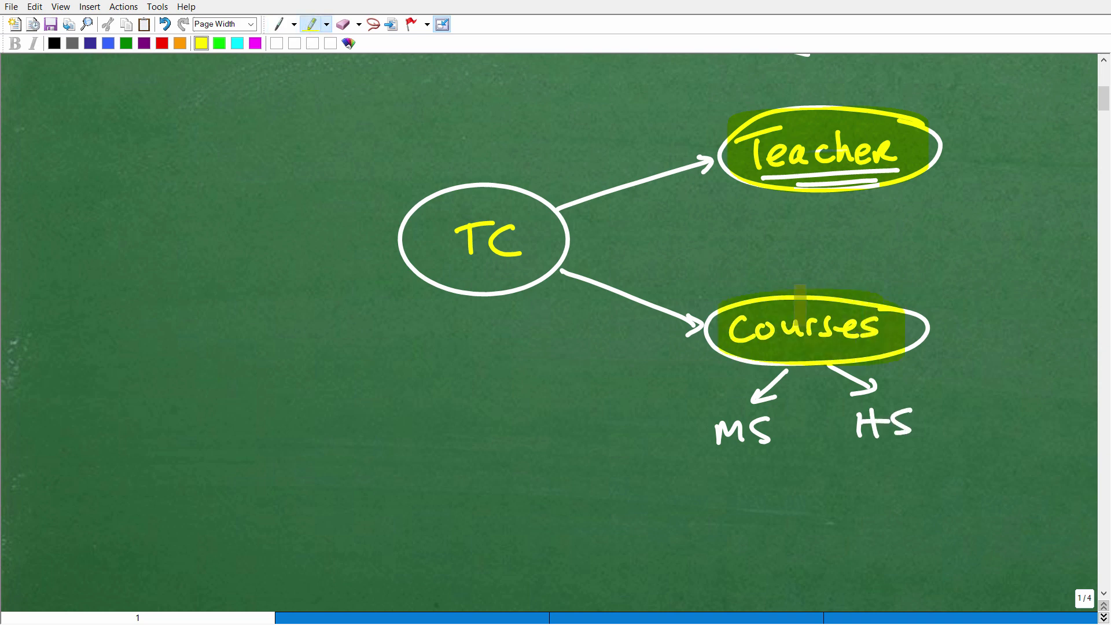
key(ctrl+z)
Underline MS and HS in white.
click(279, 25)
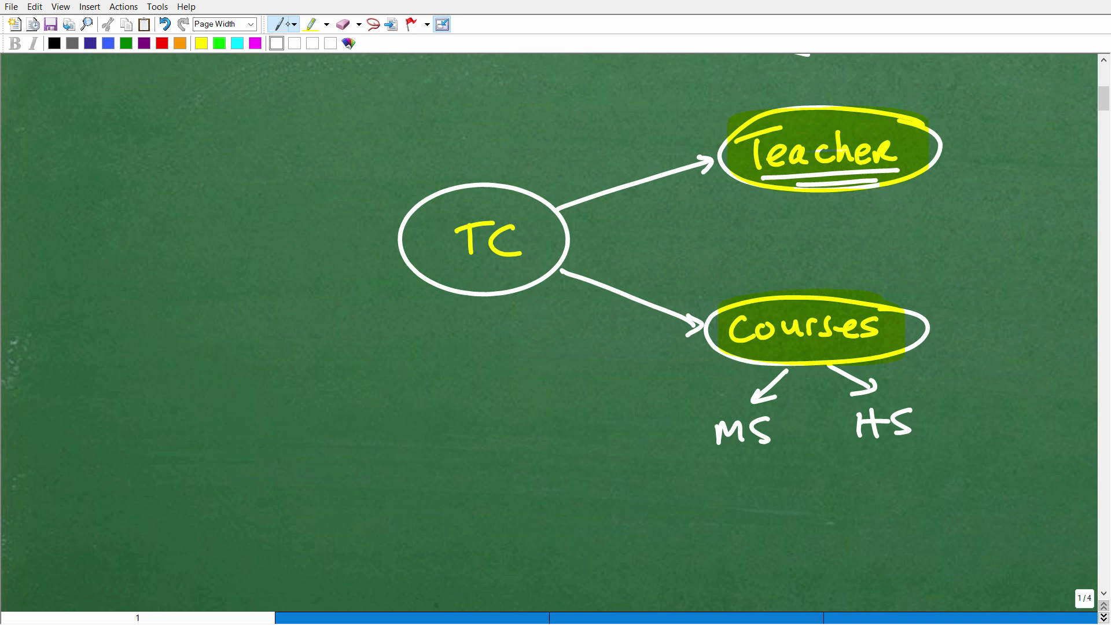
drag(710, 451, 765, 449)
drag(857, 446, 911, 442)
Write PA below MS and circle it.
drag(716, 478, 719, 507)
mouse_move(708, 473)
mouse_down()
mouse_move(720, 475)
mouse_move(720, 491)
mouse_up()
mouse_move(736, 504)
mouse_down()
mouse_move(747, 470)
mouse_move(757, 499)
mouse_up()
drag(741, 490, 751, 487)
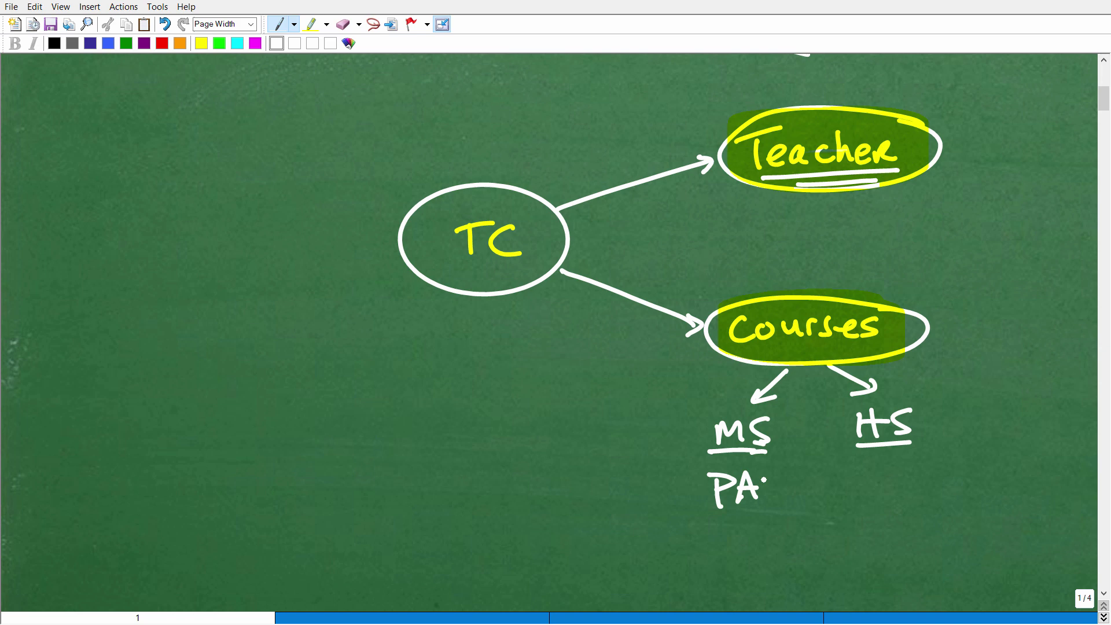
mouse_move(775, 480)
mouse_down()
mouse_move(723, 529)
mouse_move(777, 461)
mouse_up()
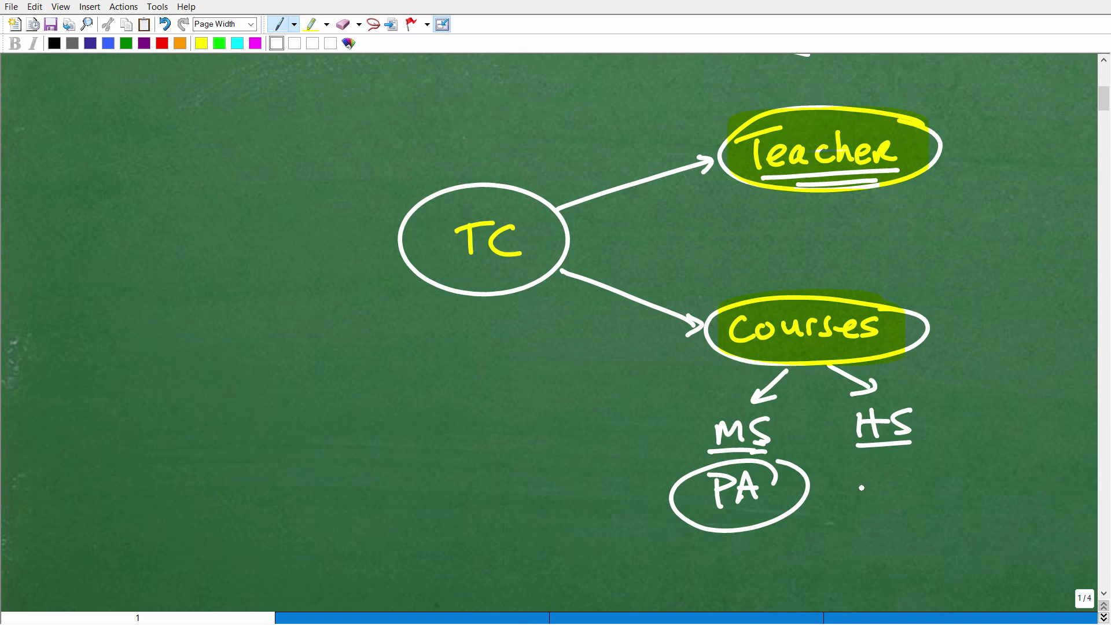
Write the list A1, G, A2, PC under HS and underline the whole list.
drag(852, 498, 871, 498)
drag(855, 485, 886, 499)
drag(897, 493, 892, 511)
mouse_move(929, 470)
mouse_down()
mouse_move(919, 489)
mouse_move(933, 487)
mouse_up()
mouse_move(940, 504)
mouse_down()
mouse_move(977, 463)
mouse_move(987, 493)
mouse_up()
drag(972, 482, 1012, 490)
mouse_move(1022, 487)
mouse_down()
mouse_move(1013, 502)
mouse_move(1035, 461)
mouse_up()
mouse_move(1035, 462)
mouse_down()
mouse_move(1037, 479)
mouse_move(1071, 488)
mouse_up()
drag(838, 522, 1071, 515)
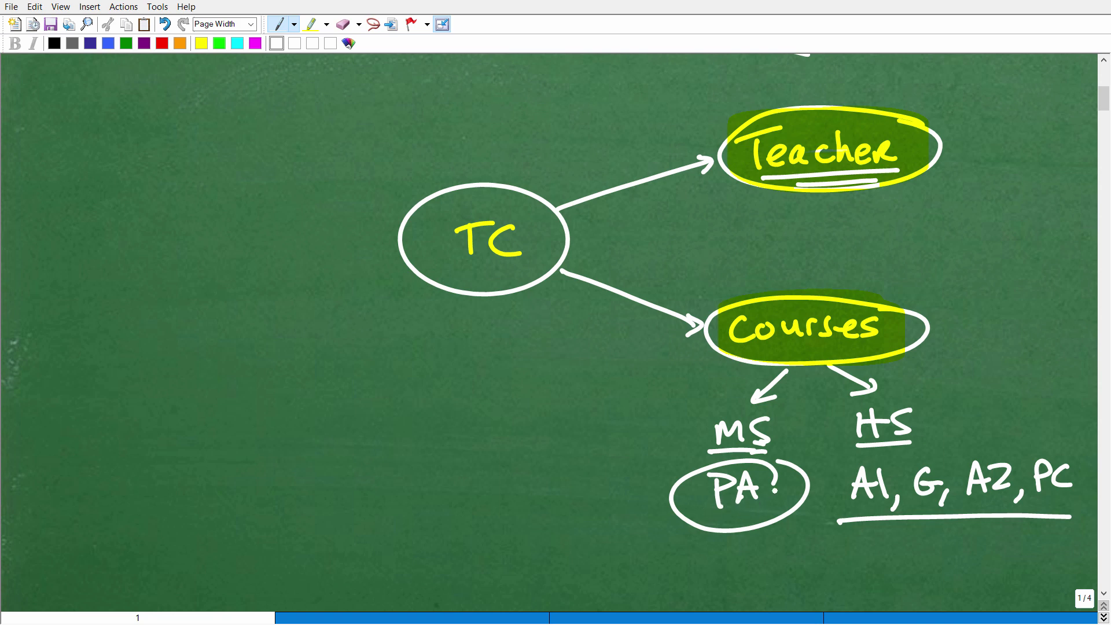
Highlight the PA circle in yellow.
click(312, 24)
mouse_move(763, 489)
mouse_down()
mouse_move(694, 481)
mouse_move(733, 484)
mouse_up()
key(ctrl+shift+p)
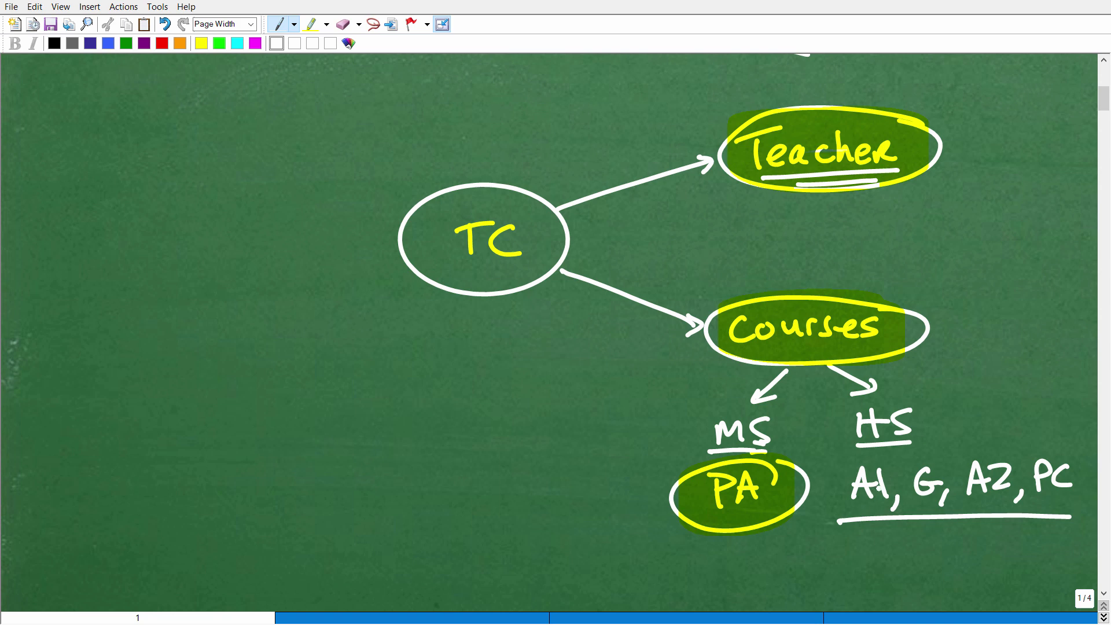
Circle A1, draw a long line under the row, and underline PA, A1, G, A2 and PC.
mouse_move(895, 481)
mouse_down()
mouse_move(882, 460)
mouse_move(897, 492)
mouse_up()
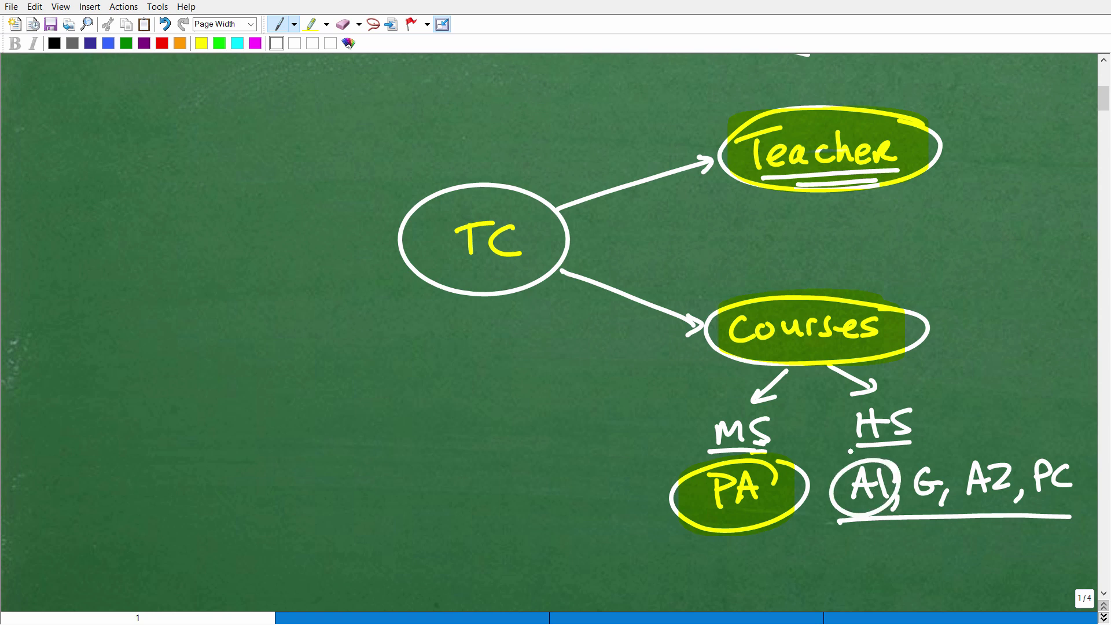
drag(701, 541, 1018, 539)
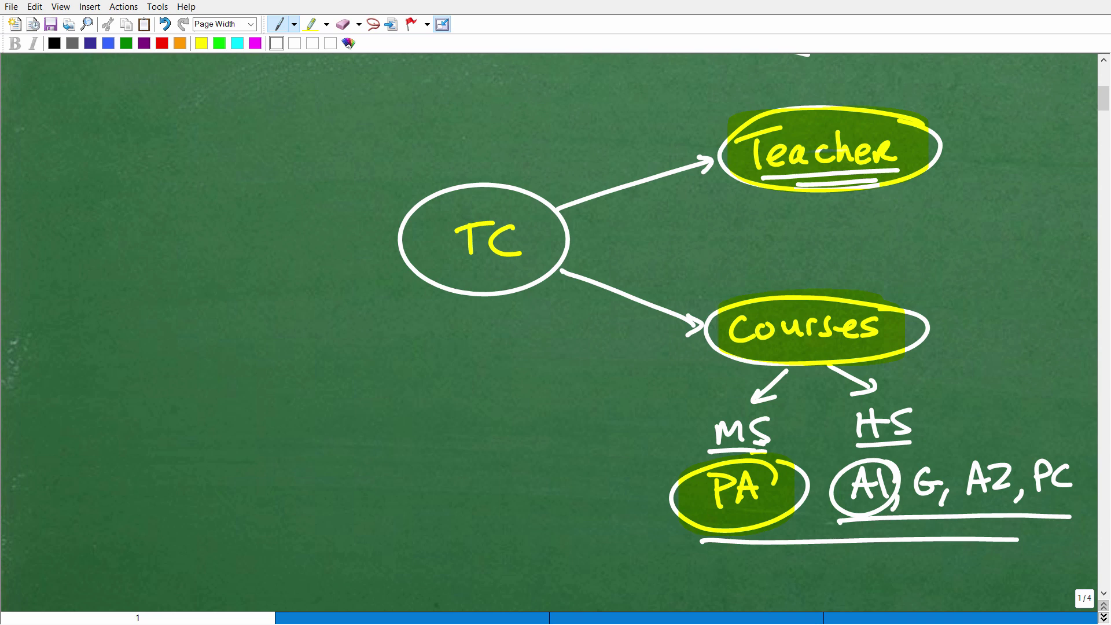
click(1017, 484)
drag(705, 516, 743, 510)
drag(853, 506, 929, 503)
mouse_move(976, 502)
mouse_down()
mouse_move(1061, 502)
mouse_move(1050, 471)
mouse_move(1063, 462)
mouse_move(1035, 498)
mouse_move(1024, 457)
mouse_up()
Highlight PC in yellow and draw a white down-arrow pointing at it.
click(311, 23)
click(279, 24)
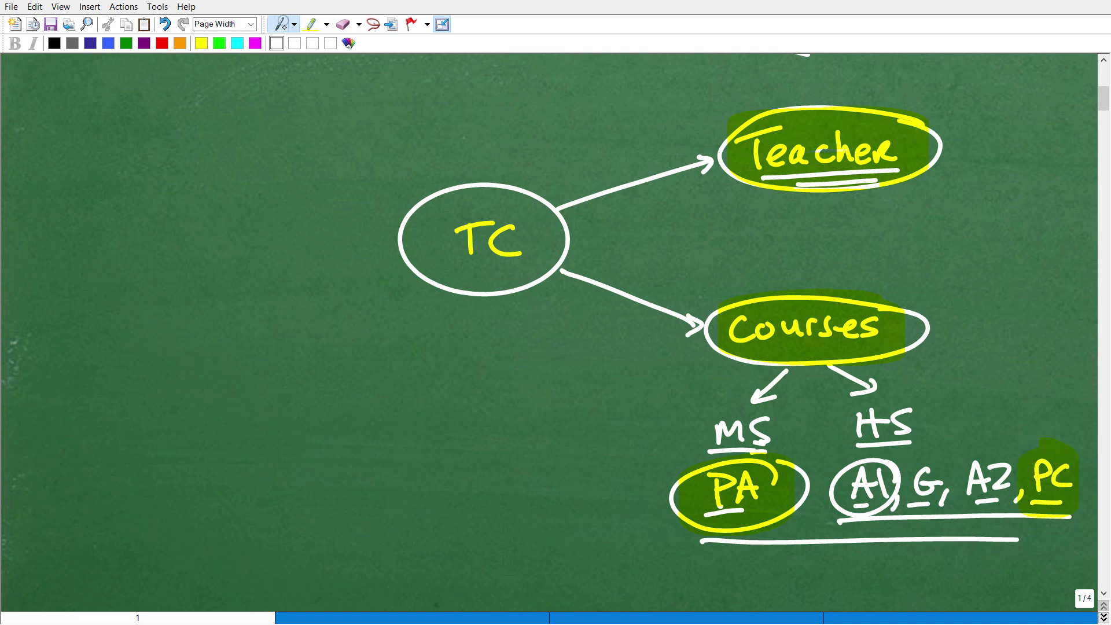
mouse_move(1043, 396)
mouse_down()
mouse_move(1047, 440)
mouse_move(1060, 427)
mouse_move(1048, 444)
mouse_up()
Draw a down-left arrow from TC to a circled Features, then an arrow down-left from Features.
mouse_move(415, 281)
mouse_down()
mouse_move(341, 343)
mouse_move(362, 336)
mouse_up()
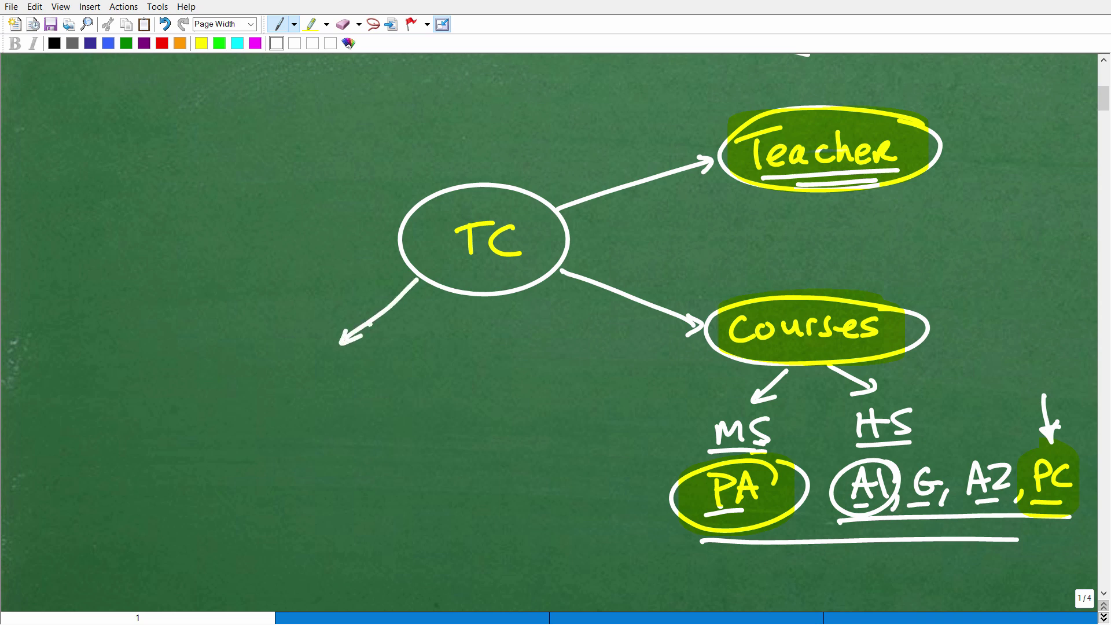
drag(243, 363, 248, 395)
mouse_move(233, 368)
mouse_down()
mouse_move(269, 355)
mouse_move(261, 375)
mouse_up()
mouse_move(263, 384)
mouse_down()
mouse_move(370, 387)
mouse_move(339, 431)
mouse_move(389, 360)
mouse_up()
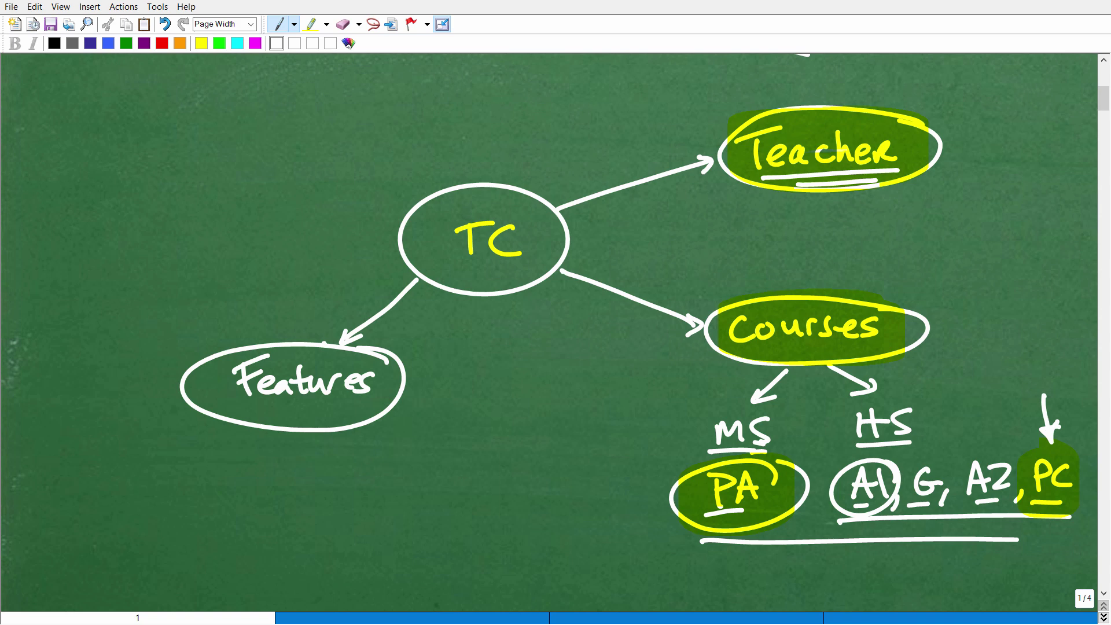
mouse_move(213, 426)
mouse_down()
mouse_move(186, 463)
mouse_move(206, 455)
mouse_up()
mouse_move(142, 485)
mouse_down()
mouse_move(150, 499)
mouse_move(162, 487)
mouse_up()
Write video and online under arrows from Features and underline both.
mouse_move(168, 491)
mouse_down()
mouse_move(170, 505)
mouse_move(219, 491)
mouse_up()
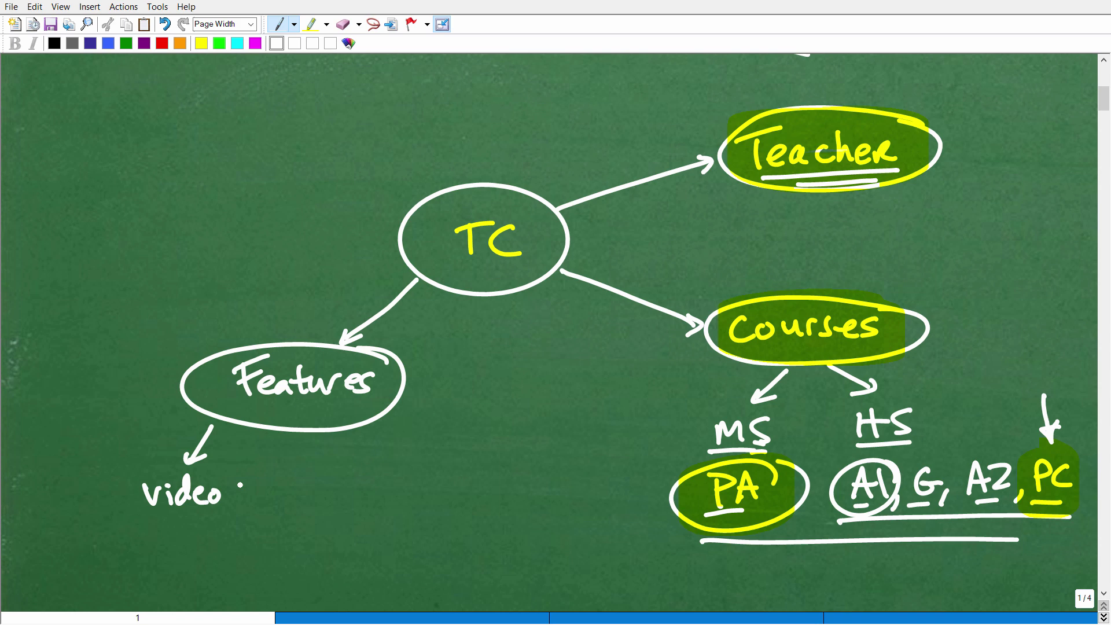
drag(265, 430, 261, 479)
mouse_move(255, 469)
mouse_down()
mouse_move(268, 473)
mouse_move(256, 503)
mouse_move(283, 521)
mouse_up()
drag(290, 486, 292, 518)
mouse_move(297, 505)
mouse_down()
mouse_move(301, 519)
mouse_move(317, 518)
mouse_up()
drag(319, 510, 331, 514)
click(336, 497)
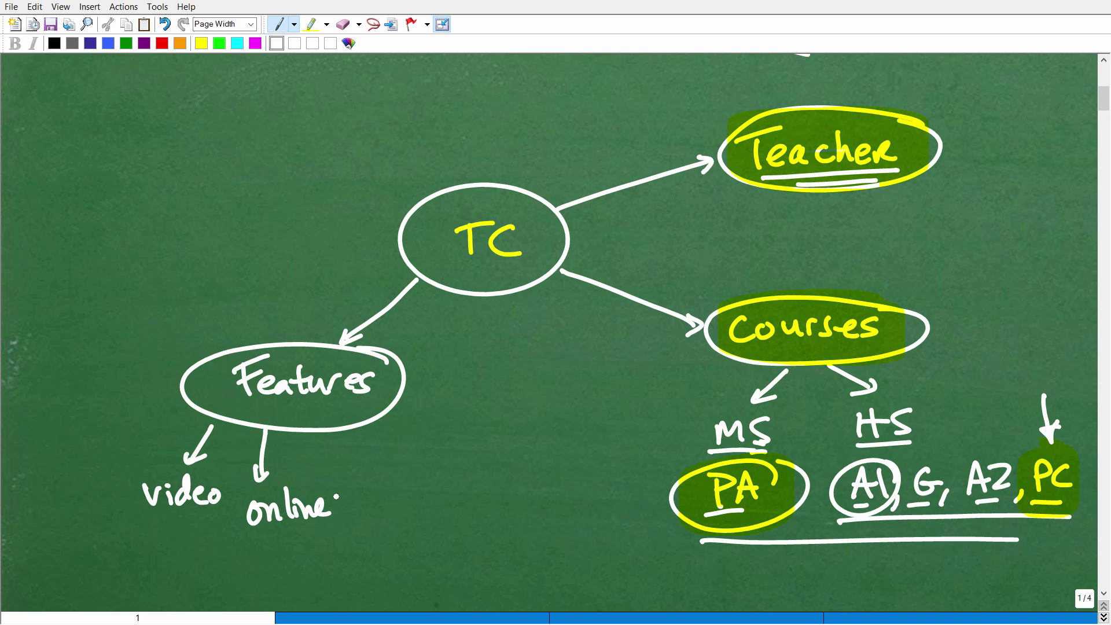
drag(132, 514, 336, 524)
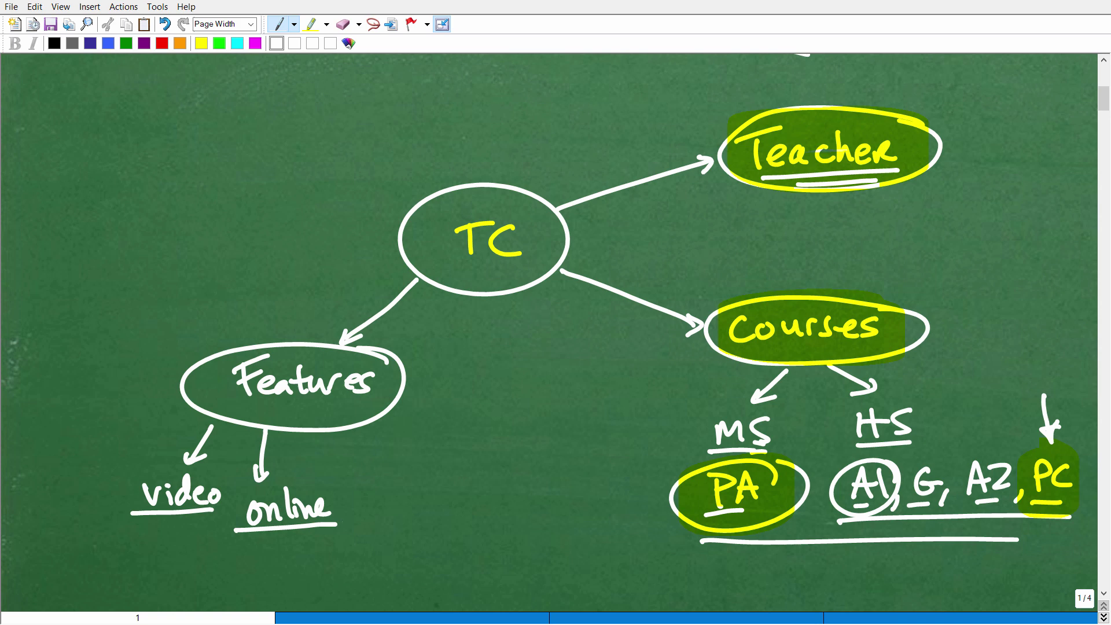
Add a third arrow to an underlined internet, plus an arrow to the right of Features.
mouse_move(353, 429)
mouse_down()
mouse_move(368, 463)
mouse_move(379, 444)
mouse_move(384, 490)
mouse_move(408, 491)
mouse_up()
click(385, 471)
drag(416, 463, 422, 471)
mouse_move(422, 481)
mouse_down()
mouse_move(438, 475)
mouse_move(444, 489)
mouse_up()
drag(440, 476, 485, 486)
drag(480, 466, 482, 488)
drag(466, 476, 504, 466)
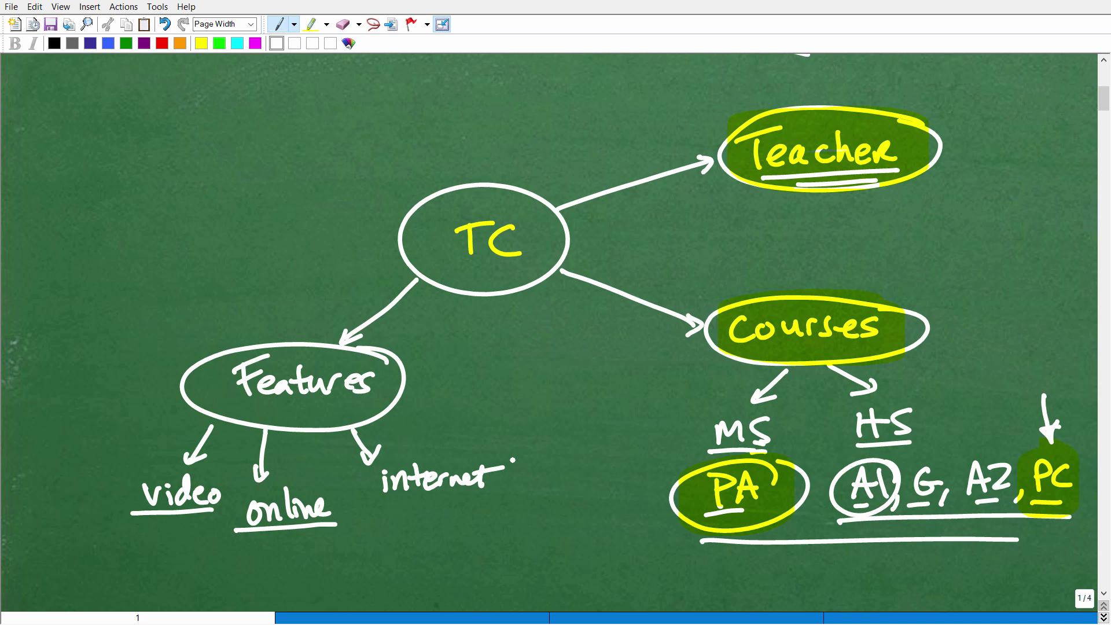
drag(381, 507, 511, 499)
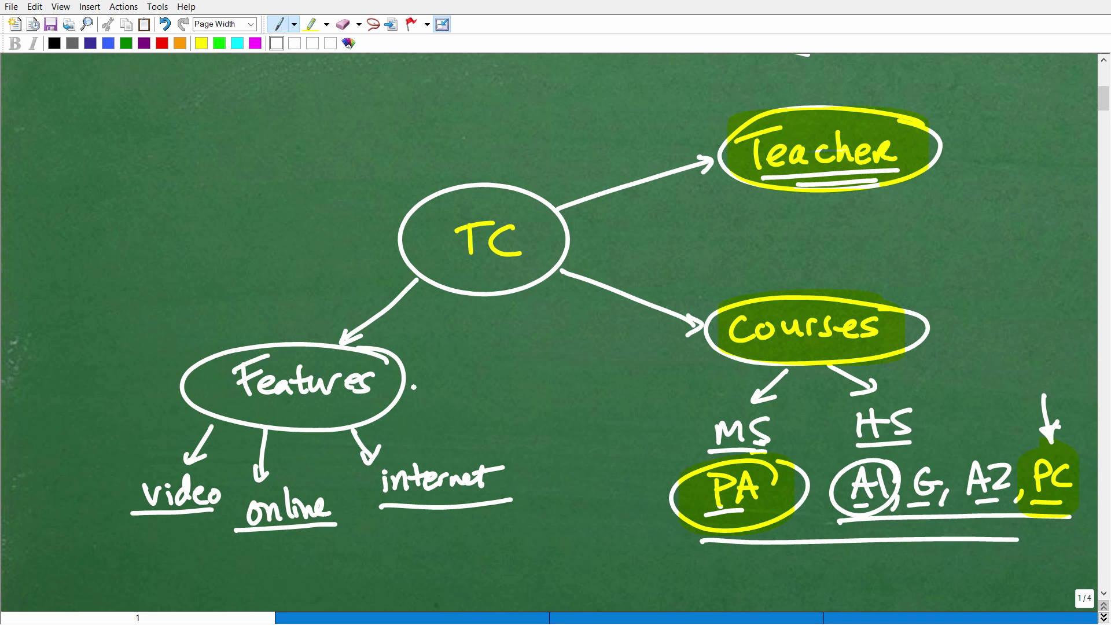
drag(405, 386, 444, 386)
mouse_move(435, 379)
mouse_down()
mouse_move(445, 385)
mouse_move(437, 394)
mouse_up()
Write Ch./sec. right of the Features arrow.
mouse_move(478, 374)
mouse_down()
mouse_move(461, 389)
mouse_move(479, 399)
mouse_up()
mouse_move(483, 366)
mouse_down()
mouse_move(498, 398)
mouse_move(518, 403)
mouse_move(530, 392)
mouse_up()
click(504, 395)
click(541, 377)
drag(548, 386, 565, 389)
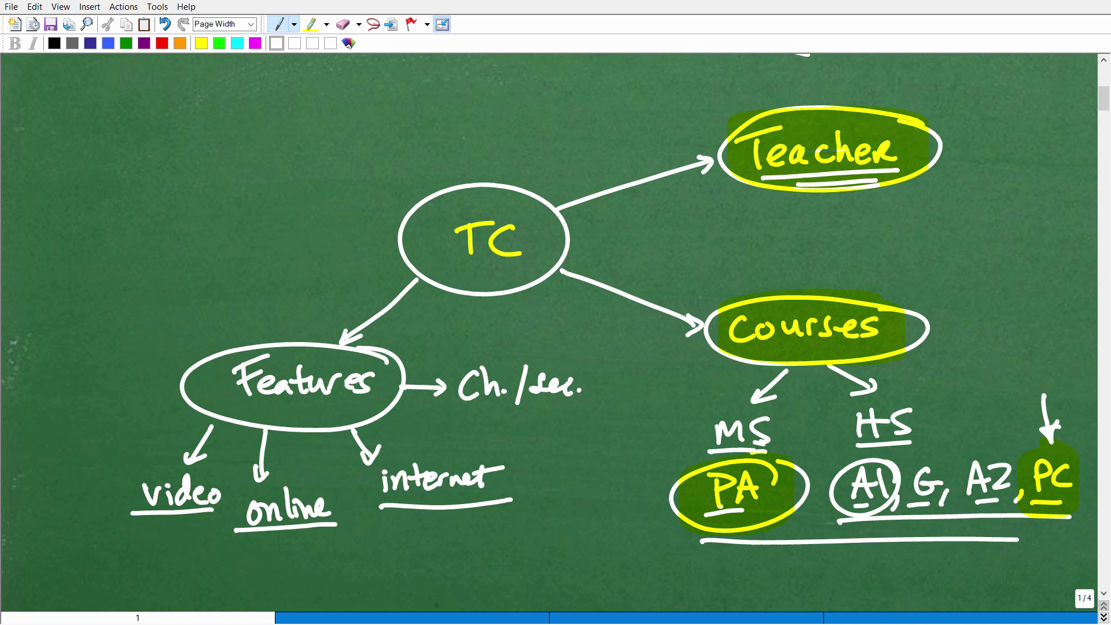
Draw an arrow left of Features and write 7-10 mo. beside it.
mouse_move(180, 387)
mouse_down()
mouse_move(152, 386)
mouse_move(160, 394)
mouse_up()
mouse_move(50, 360)
mouse_down()
mouse_move(59, 387)
mouse_move(87, 370)
mouse_move(97, 382)
mouse_up()
drag(114, 355, 115, 357)
mouse_move(71, 401)
mouse_down()
mouse_move(98, 411)
mouse_move(103, 399)
mouse_up()
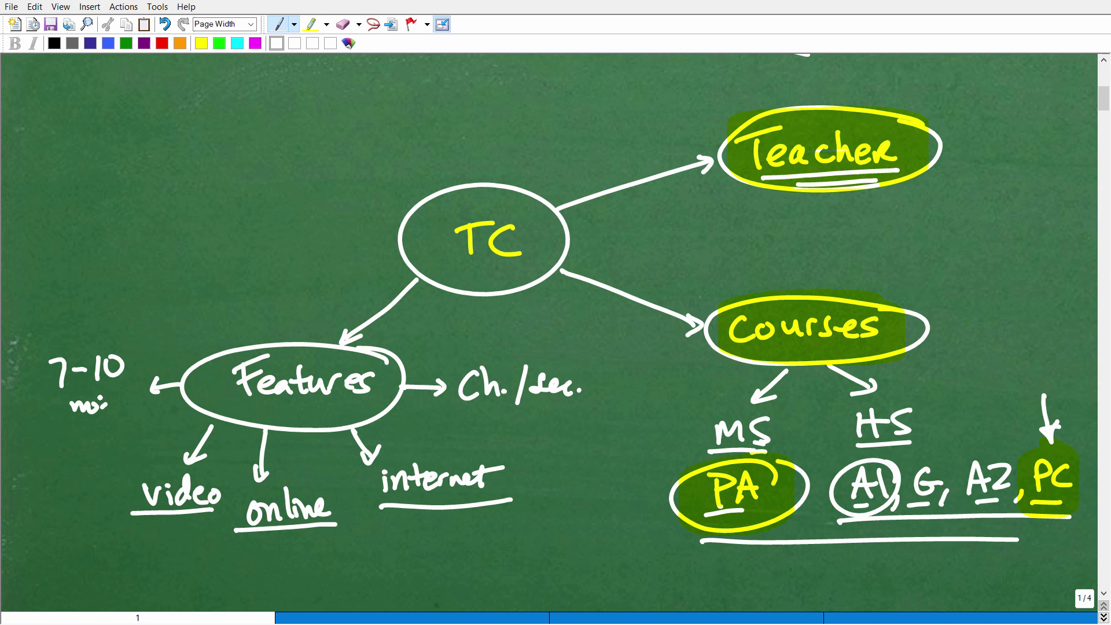
Draw an arrow left from TC to a circled Benifits, and an arrow pointing at Teacher.
mouse_move(402, 218)
mouse_down()
mouse_move(328, 207)
mouse_move(341, 215)
mouse_up()
mouse_move(158, 168)
mouse_down()
mouse_move(162, 197)
mouse_move(217, 194)
mouse_up()
mouse_move(224, 180)
mouse_down()
mouse_move(226, 193)
mouse_move(222, 172)
mouse_up()
mouse_move(249, 165)
mouse_down()
mouse_move(235, 198)
mouse_move(248, 180)
mouse_up()
drag(257, 177, 258, 192)
drag(257, 161, 263, 188)
mouse_move(268, 176)
mouse_down()
mouse_move(281, 173)
mouse_move(276, 191)
mouse_up()
mouse_move(289, 142)
mouse_down()
mouse_move(317, 163)
mouse_move(328, 199)
mouse_move(302, 161)
mouse_up()
drag(945, 114, 1002, 107)
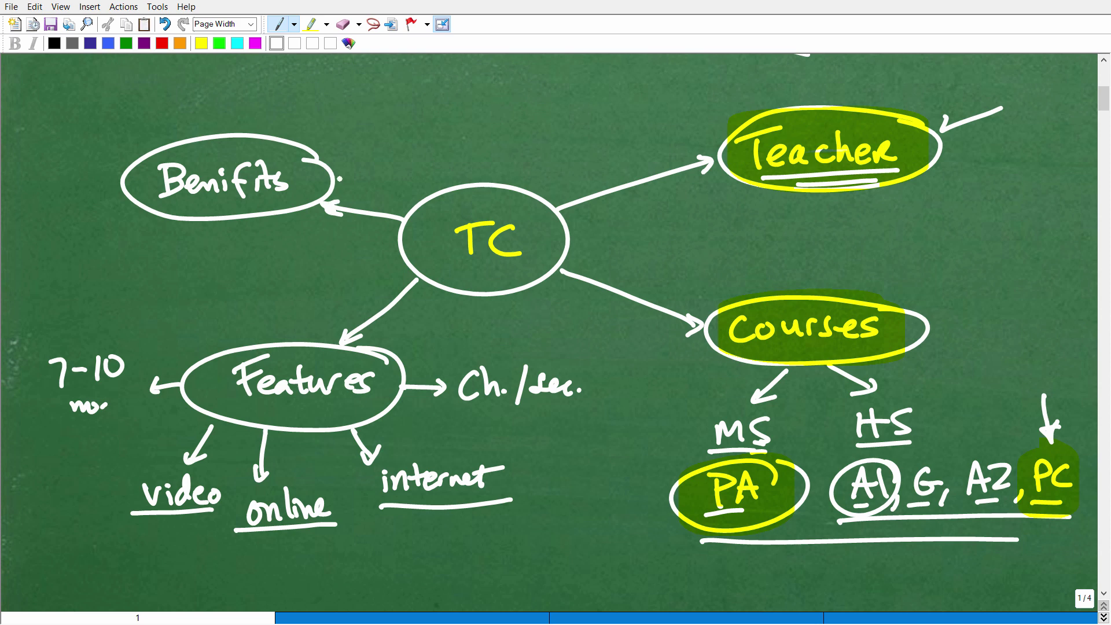
Draw a question mark beside Teacher.
drag(954, 155, 968, 186)
click(961, 190)
click(973, 195)
Draw an arrow up-right from Benifits to a circled INST.
click(292, 174)
mouse_move(292, 140)
mouse_down()
mouse_move(355, 106)
mouse_move(350, 123)
mouse_move(387, 124)
mouse_up()
mouse_move(376, 124)
mouse_down()
mouse_move(401, 122)
mouse_move(402, 100)
mouse_up()
mouse_move(405, 109)
mouse_down()
mouse_move(410, 123)
mouse_move(424, 123)
mouse_up()
mouse_move(441, 106)
mouse_down()
mouse_move(429, 123)
mouse_move(452, 125)
mouse_up()
mouse_move(443, 108)
mouse_down()
mouse_move(496, 103)
mouse_move(500, 123)
mouse_move(460, 85)
mouse_up()
click(465, 121)
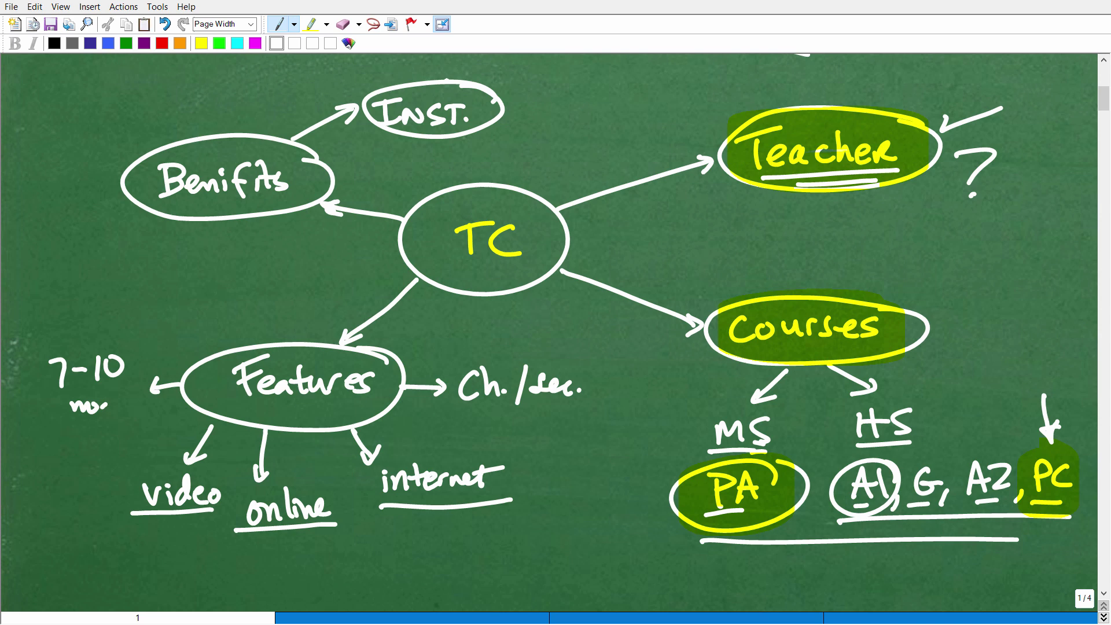
click(478, 121)
Highlight INST. in yellow and return to the white pen.
click(311, 24)
mouse_move(492, 90)
mouse_down()
mouse_move(382, 116)
mouse_move(481, 133)
mouse_up()
click(279, 23)
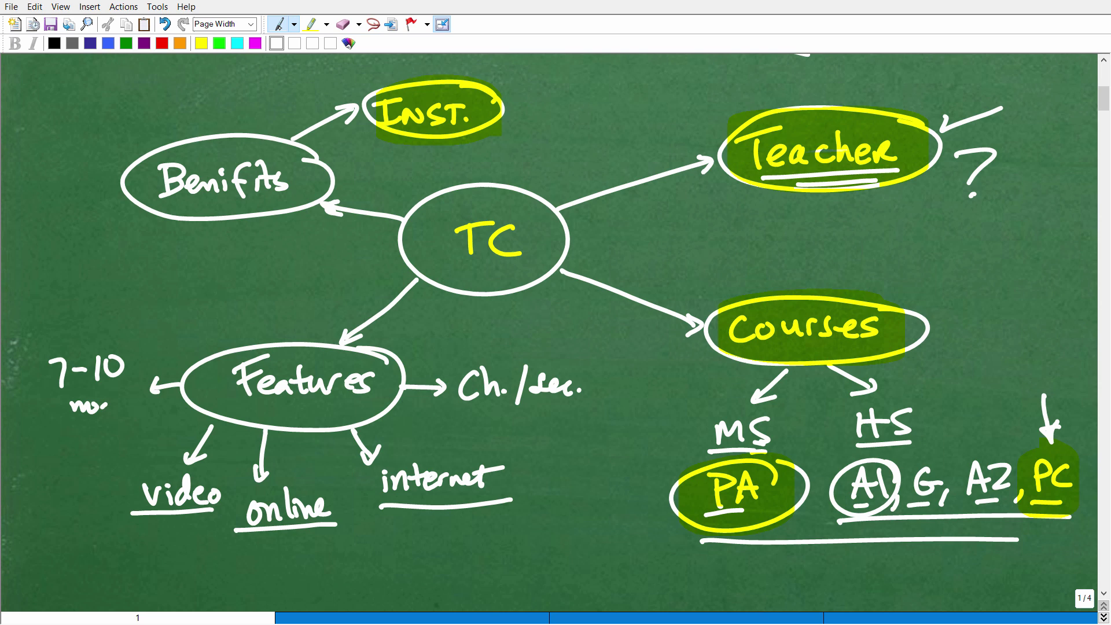
Double-underline INST. and add an up-left arrow from Benifits to a circled 'Prac.'.
drag(384, 139, 493, 137)
drag(394, 153, 501, 138)
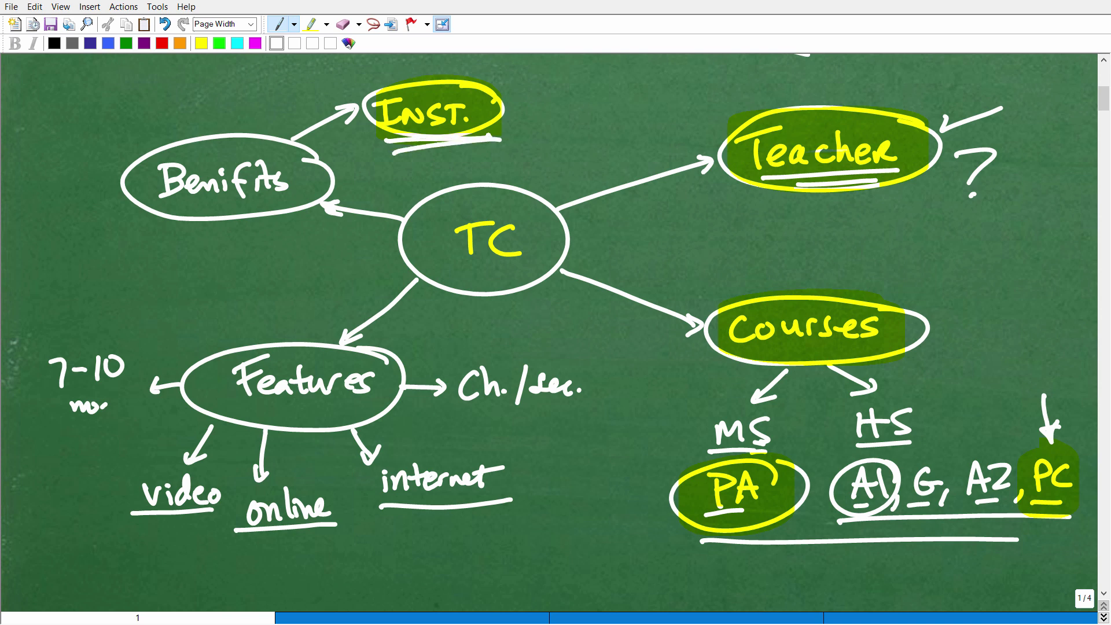
mouse_move(153, 150)
mouse_down()
mouse_move(106, 126)
mouse_move(124, 126)
mouse_up()
mouse_move(42, 106)
mouse_down()
mouse_move(102, 98)
mouse_move(113, 124)
mouse_move(128, 81)
mouse_up()
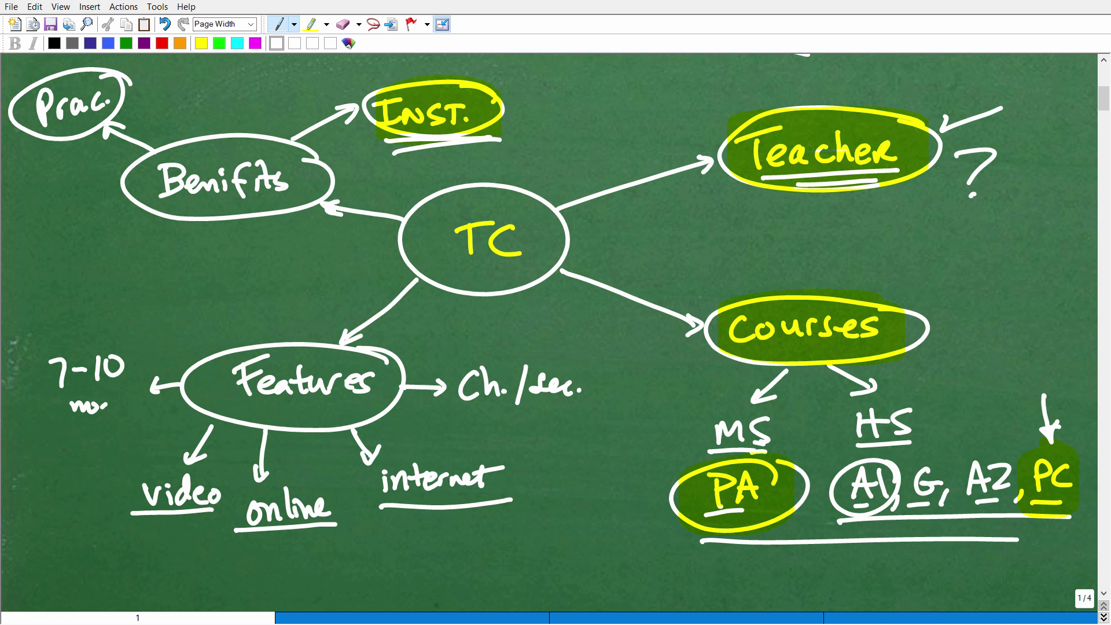
Highlight 'Prac.' in yellow and draw a white arrow pointing at it.
click(312, 25)
mouse_move(113, 75)
mouse_down()
mouse_move(29, 98)
mouse_move(113, 122)
mouse_up()
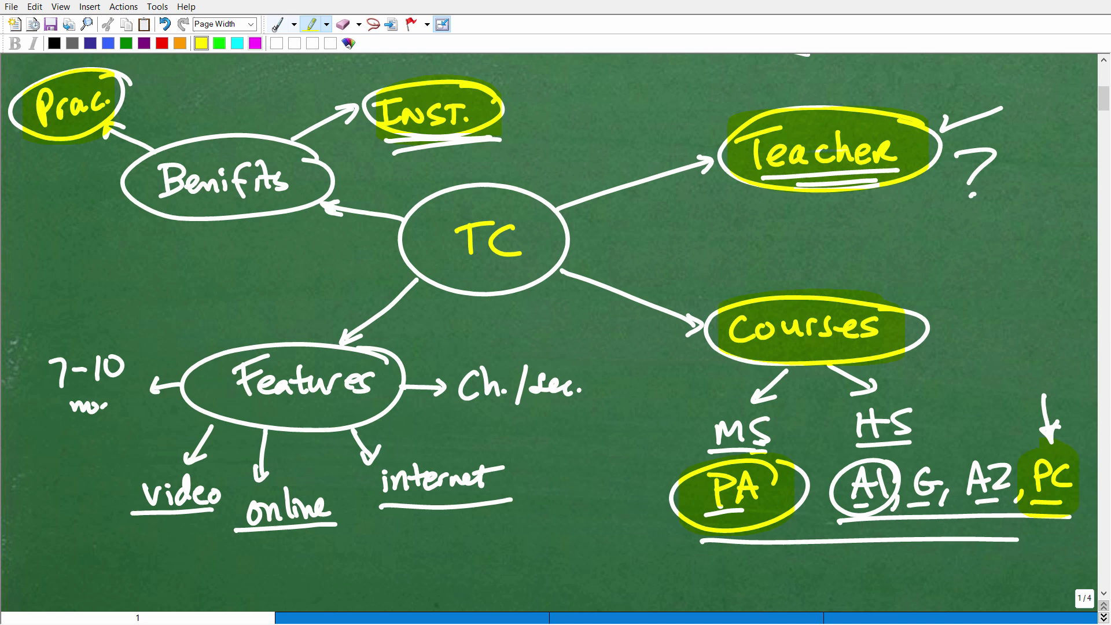
click(277, 24)
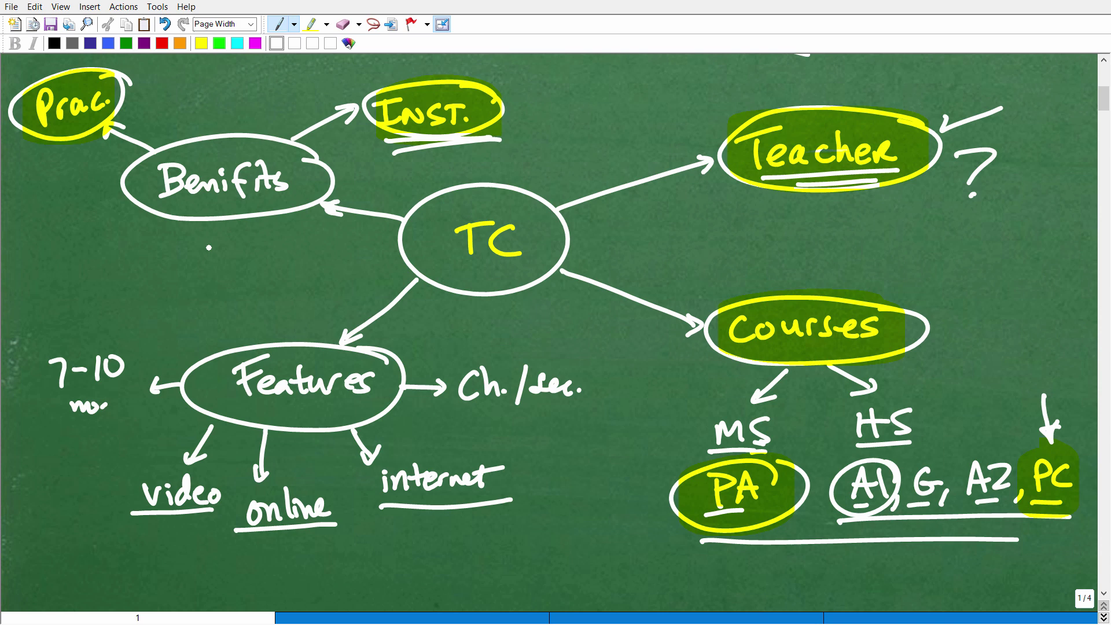
drag(172, 76, 124, 106)
drag(130, 95, 138, 103)
Fill the Benifits bubble with yellow highlighter, then return to the white pen.
click(311, 24)
mouse_move(305, 159)
mouse_down()
mouse_move(294, 200)
mouse_move(257, 162)
mouse_move(139, 214)
mouse_move(324, 203)
mouse_up()
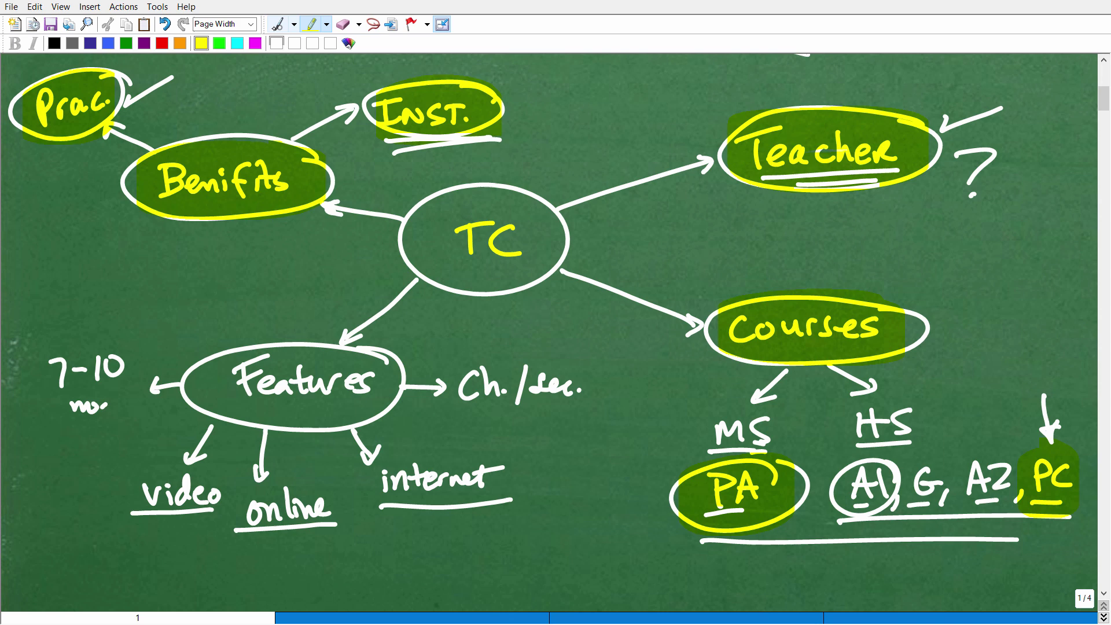
click(278, 24)
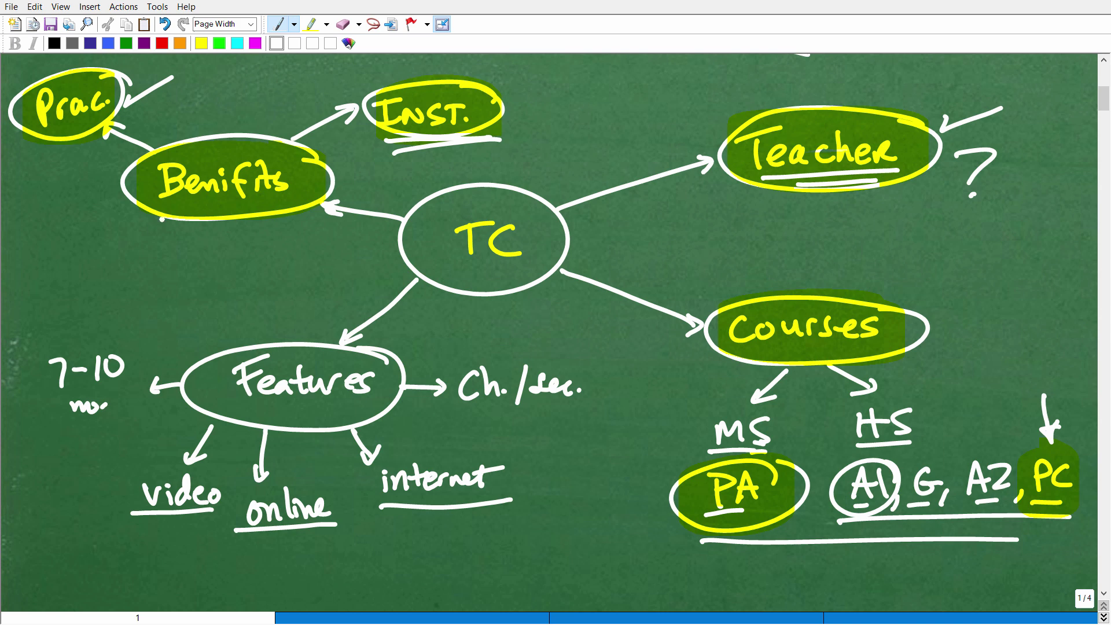
Draw two downward arrows from Benifits to 'Flex.' and an underlined 'Pric.'.
drag(165, 216, 129, 248)
drag(137, 236, 146, 245)
drag(74, 267, 78, 292)
mouse_move(72, 267)
mouse_down()
mouse_move(98, 261)
mouse_move(94, 276)
mouse_up()
click(112, 275)
mouse_move(100, 265)
mouse_down()
mouse_move(104, 286)
mouse_move(124, 286)
mouse_up()
mouse_move(119, 268)
mouse_down()
mouse_move(140, 283)
mouse_move(131, 290)
mouse_up()
click(148, 276)
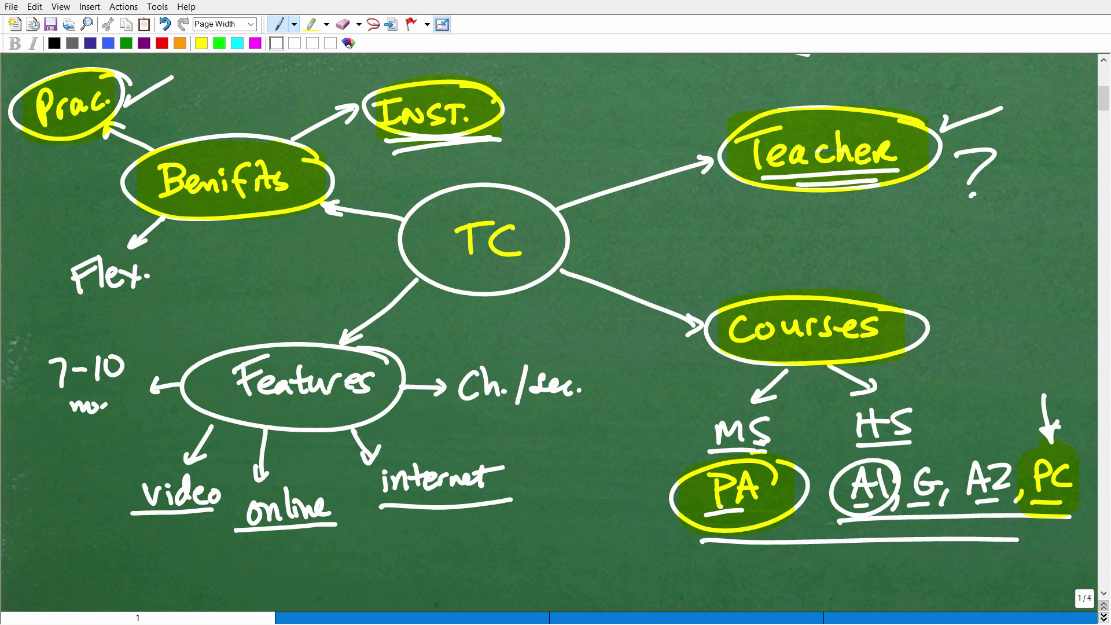
mouse_move(266, 214)
mouse_down()
mouse_move(268, 238)
mouse_move(284, 229)
mouse_move(258, 269)
mouse_move(289, 260)
mouse_move(292, 274)
mouse_move(334, 271)
mouse_up()
click(326, 266)
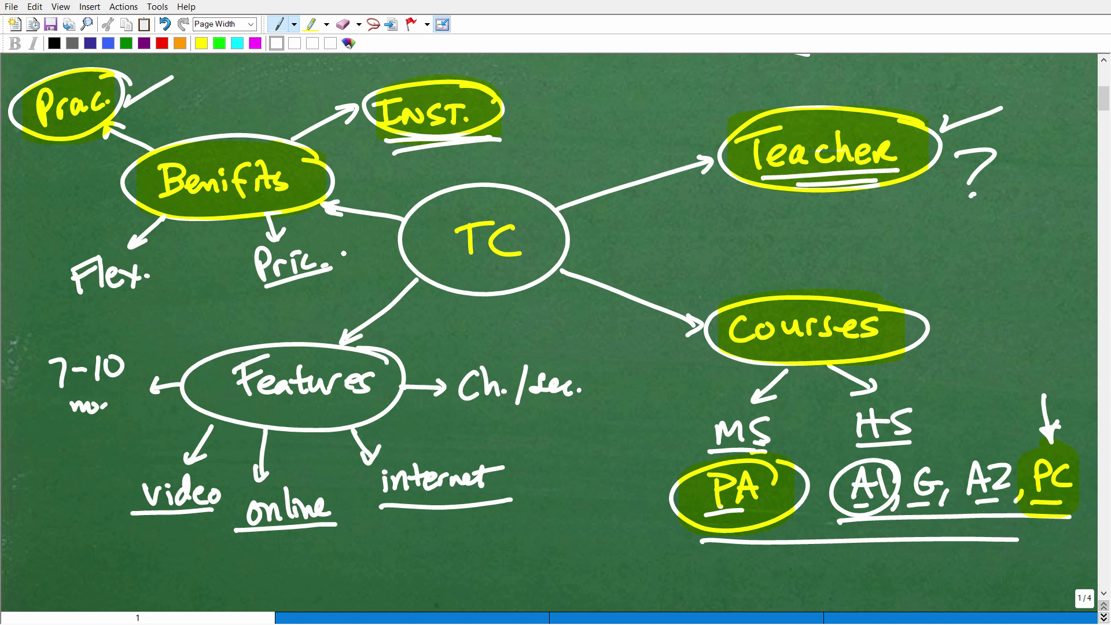
Add a second underline beneath both 'Pric.' and 'Flex.'.
drag(268, 294, 330, 276)
drag(86, 302, 144, 294)
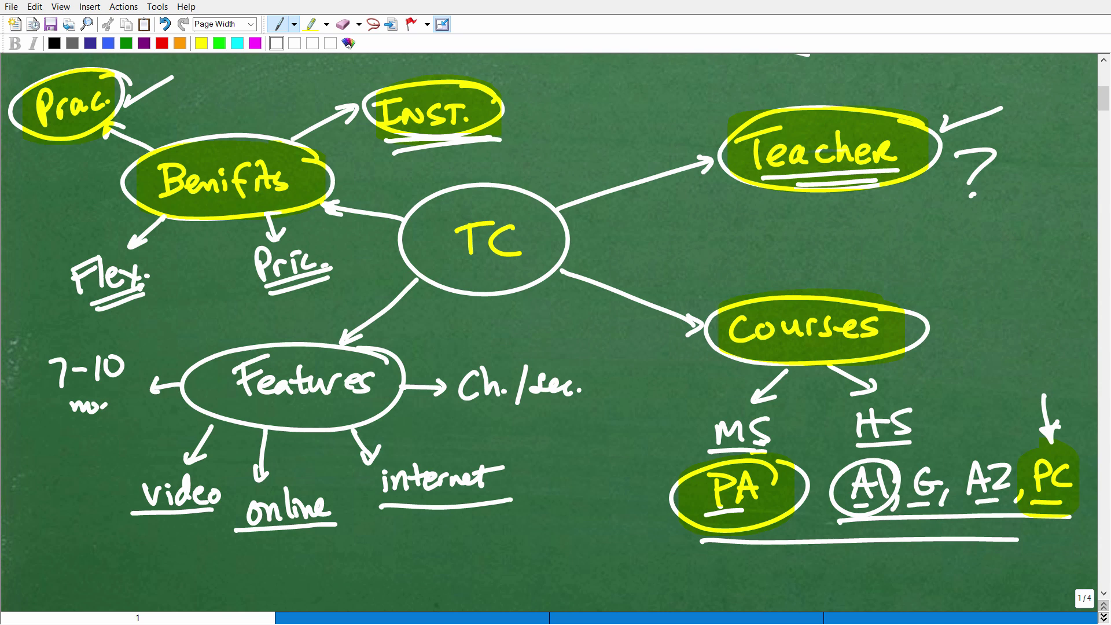
Scroll up to the page top to show the TabletClass Math title and logo.
scroll(550, 332, up, 10)
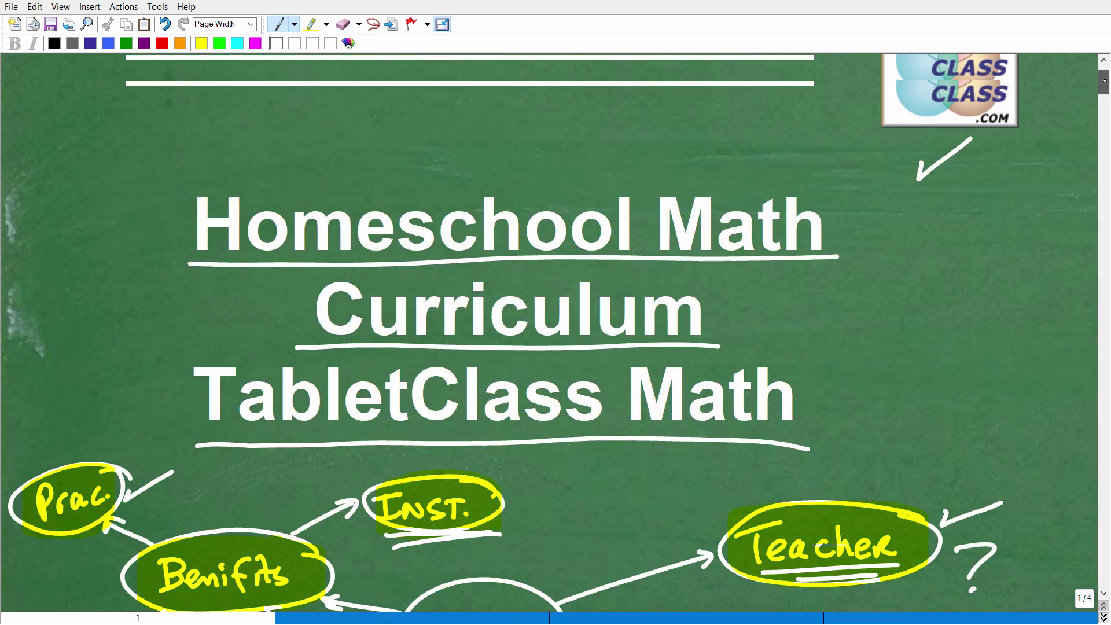